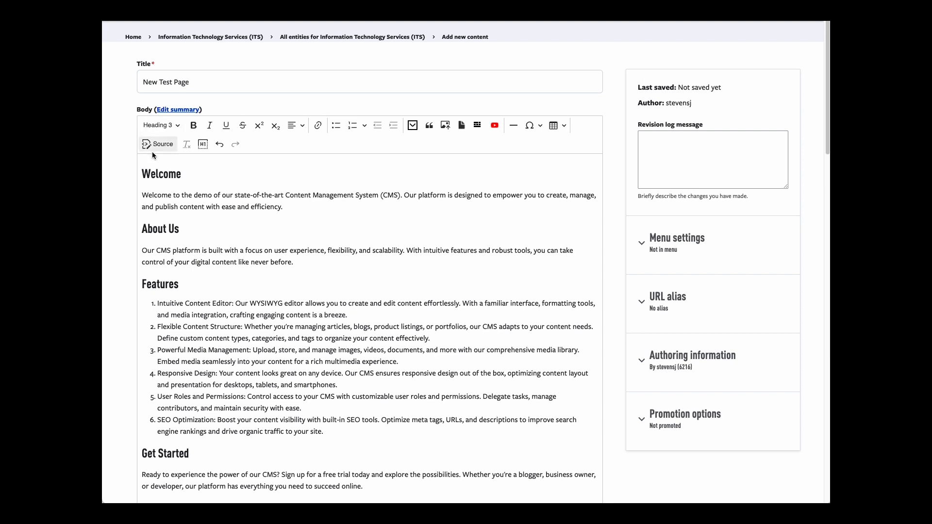
{"action": "left_click", "coordinate": [212, 172]}
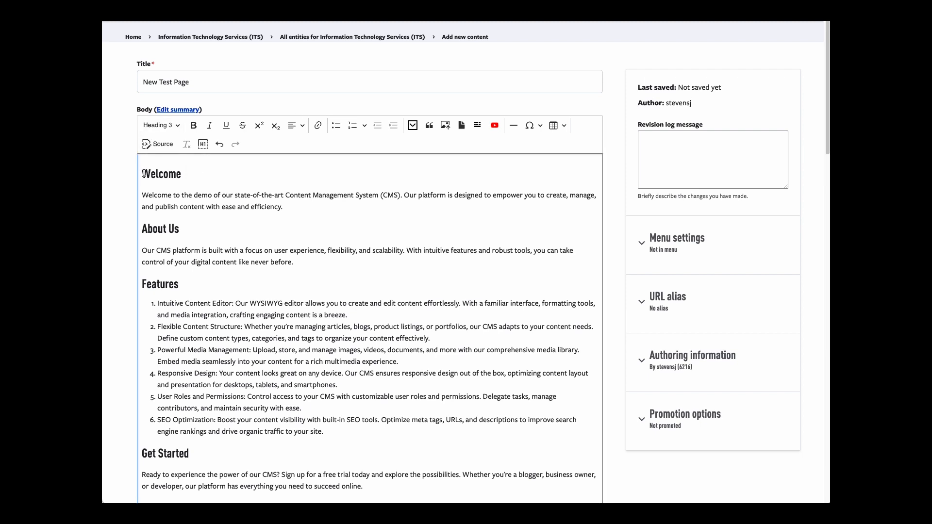
{"action": "left_click", "coordinate": [375, 485]}
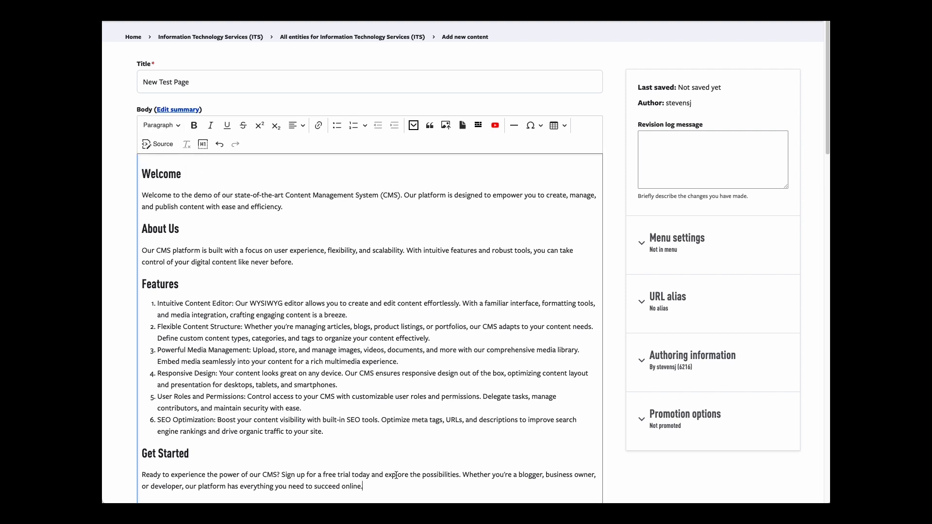
{"action": "left_click", "coordinate": [211, 173]}
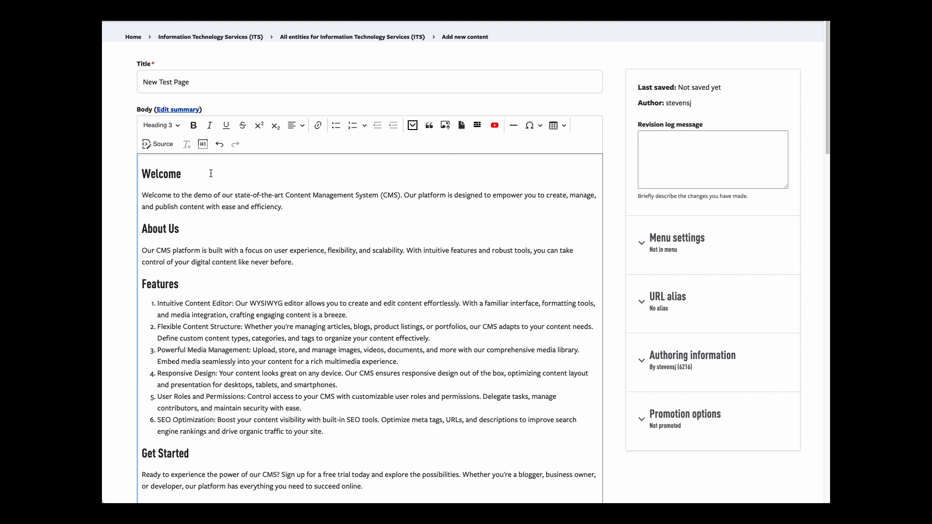
- Add a new line reading "Link to Google" below the Welcome paragraph and select its text
{"action": "left_click", "coordinate": [303, 206]}
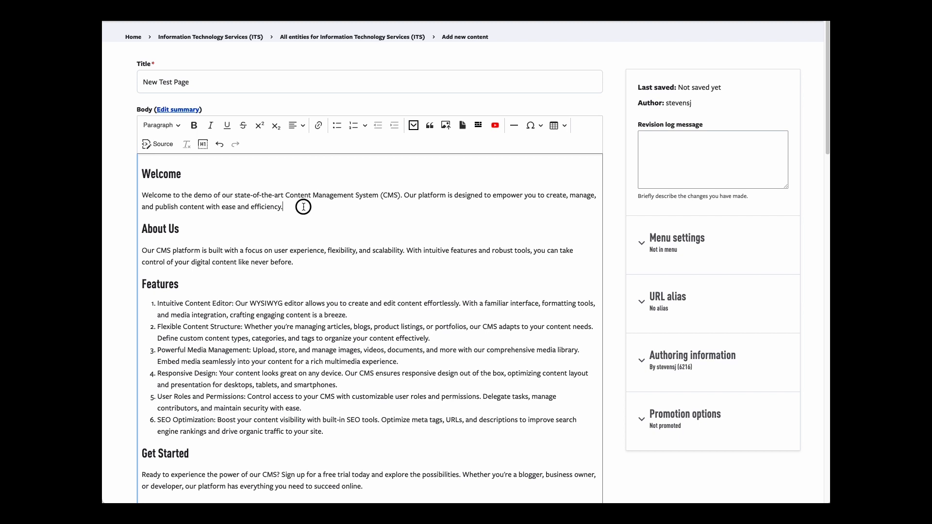
{"action": "key", "text": "Return"}
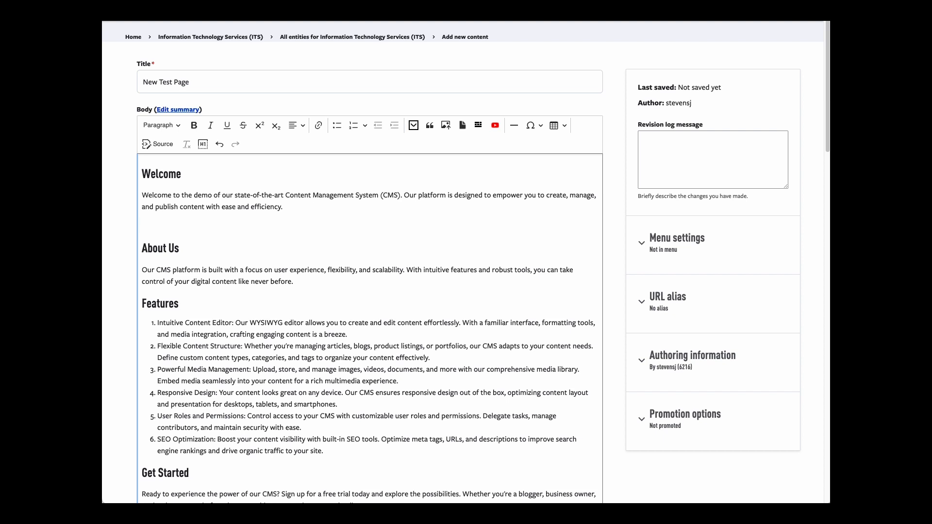
{"action": "type", "text": "to Google"}
{"action": "key", "text": "shift+Home"}
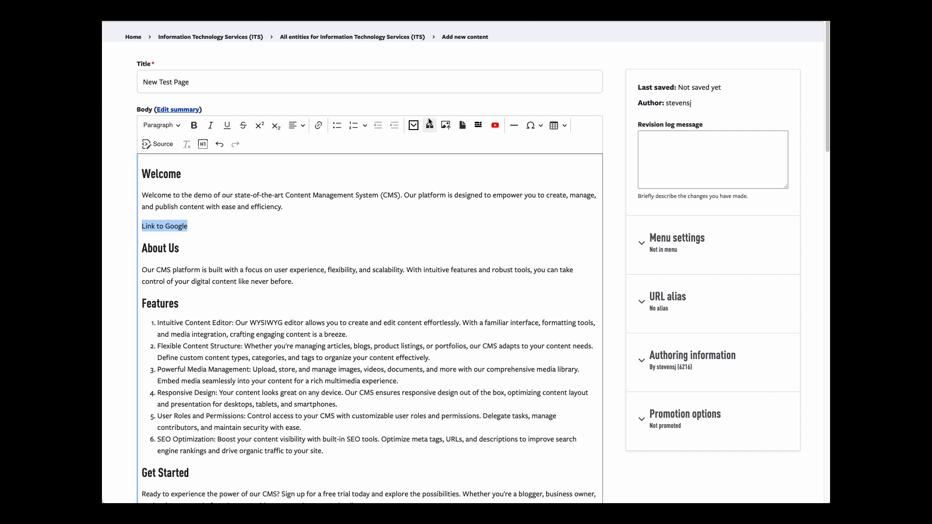
{"action": "left_click", "coordinate": [319, 127]}
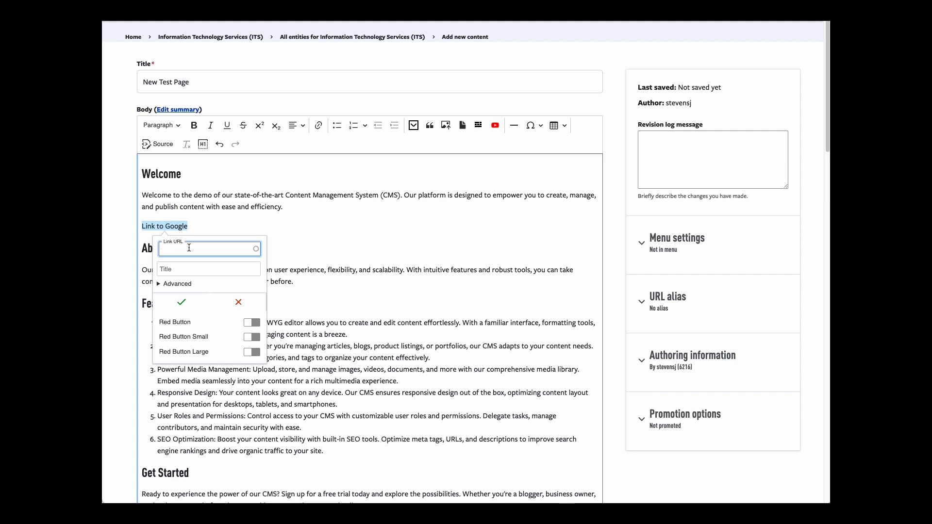
{"action": "type", "text": "http"}
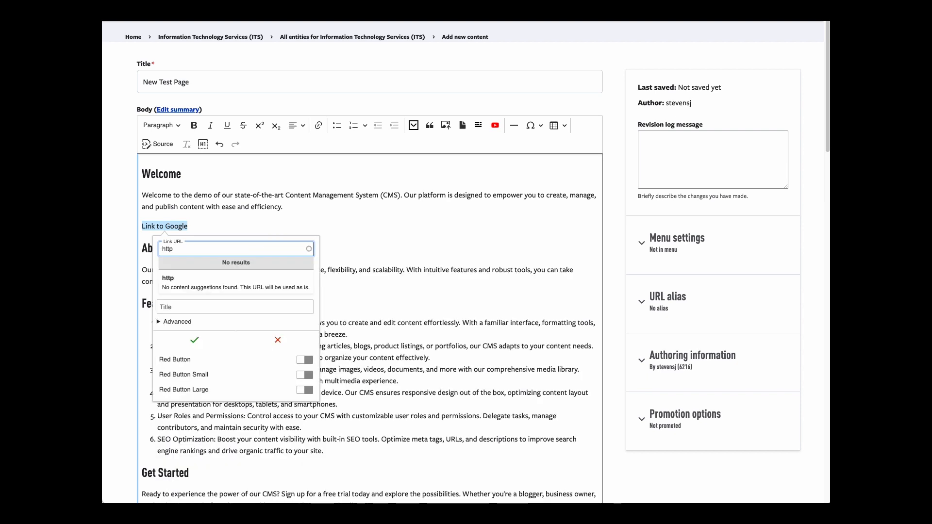
{"action": "type", "text": "s://google.com"}
{"action": "left_click", "coordinate": [194, 285]}
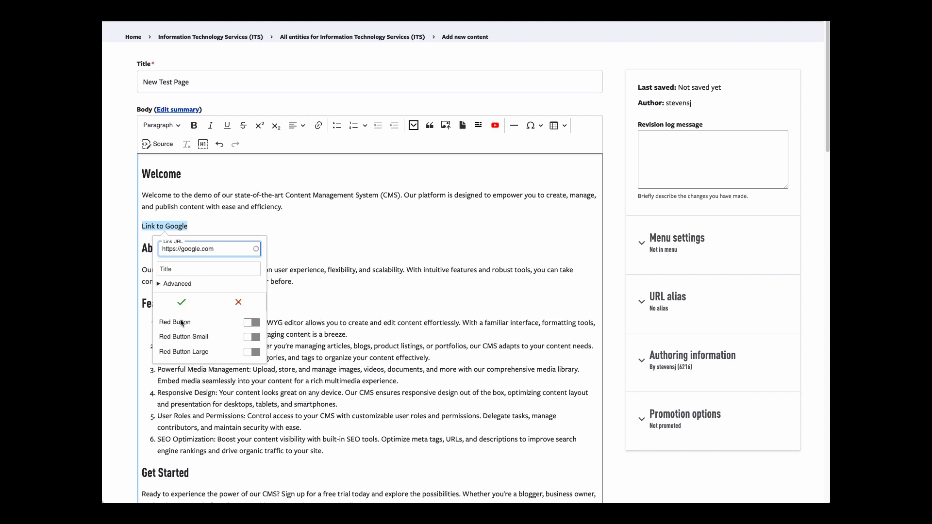
{"action": "left_click", "coordinate": [254, 323]}
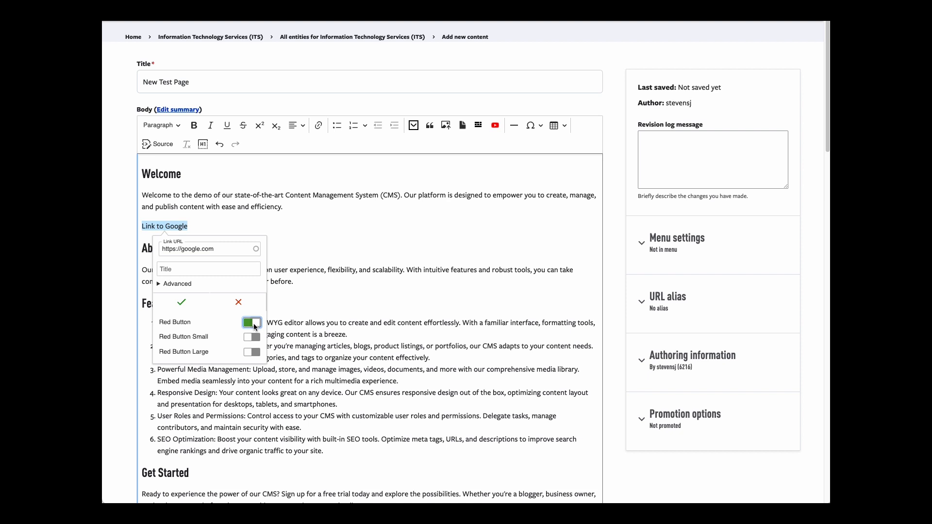
{"action": "left_click", "coordinate": [188, 304]}
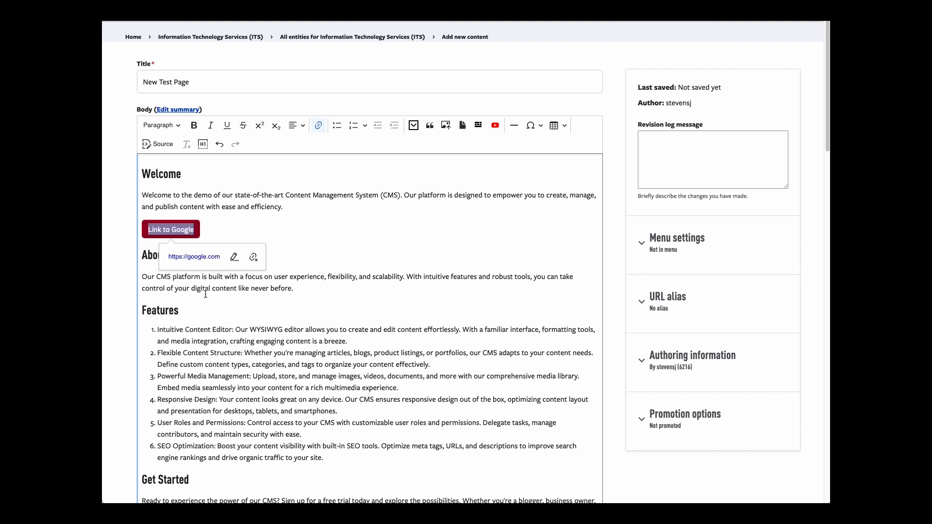
{"action": "left_click", "coordinate": [216, 232]}
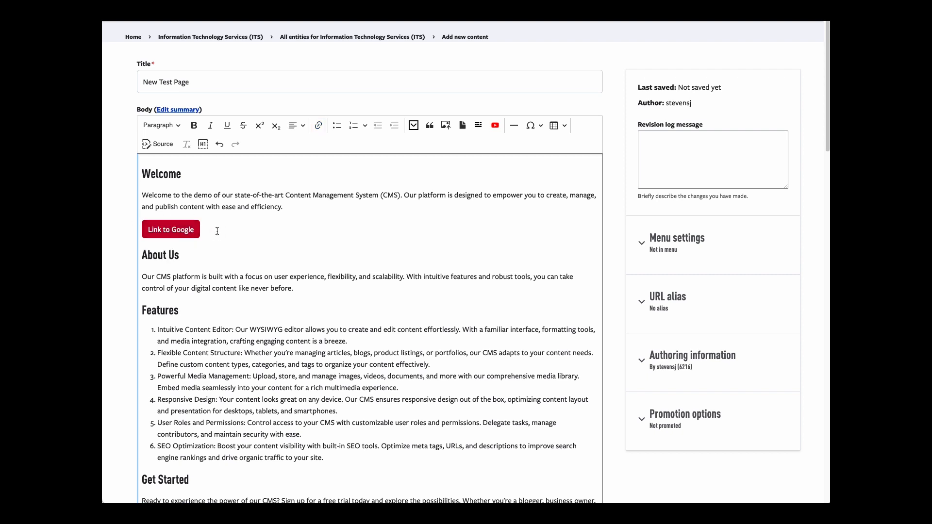
- Change the "Link to Google" button's style to Red Button Large
{"action": "left_click", "coordinate": [175, 234]}
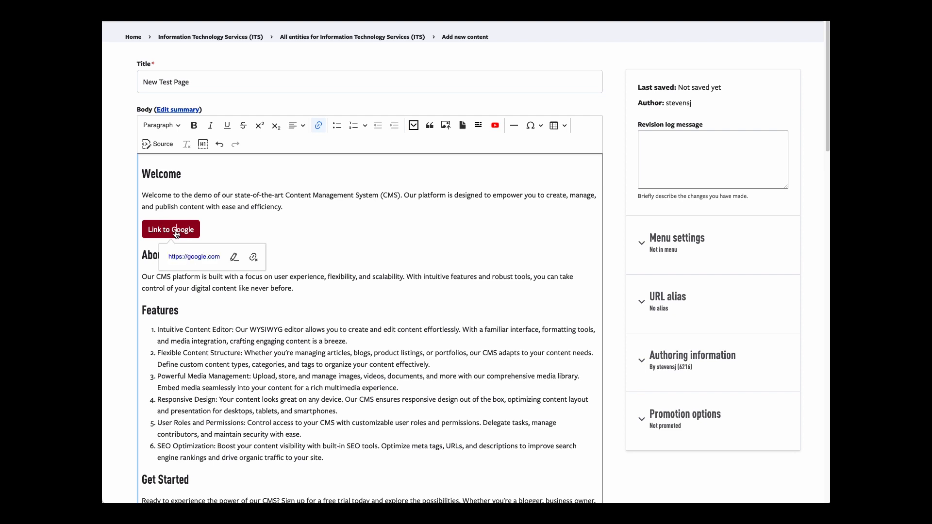
{"action": "left_click", "coordinate": [235, 259]}
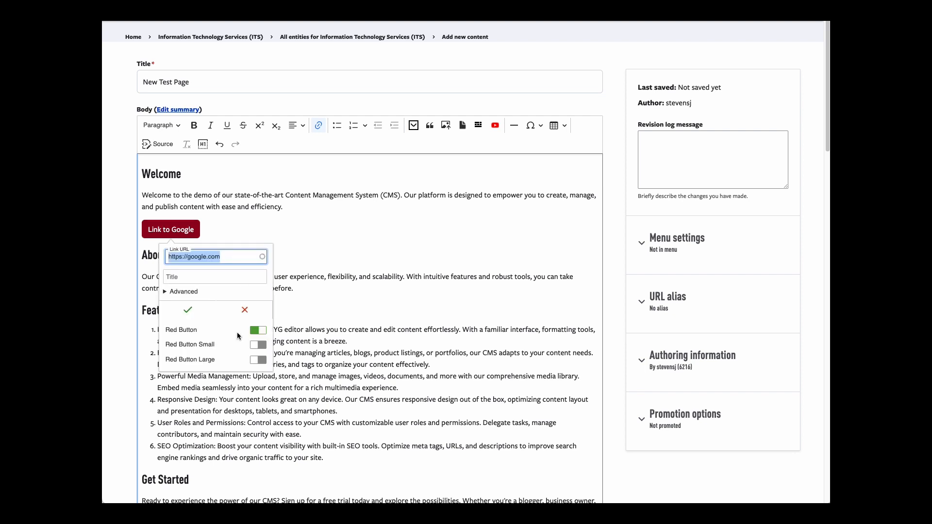
{"action": "left_click", "coordinate": [253, 361]}
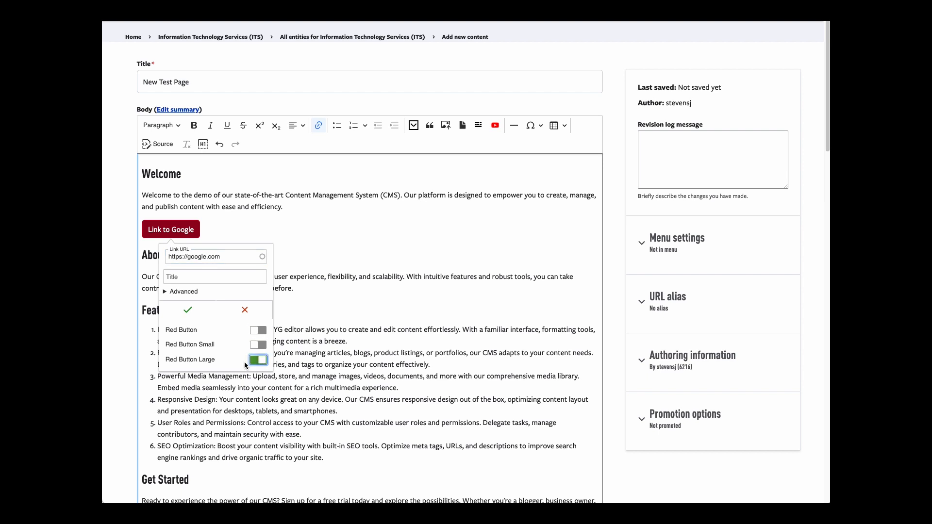
{"action": "left_click", "coordinate": [189, 311]}
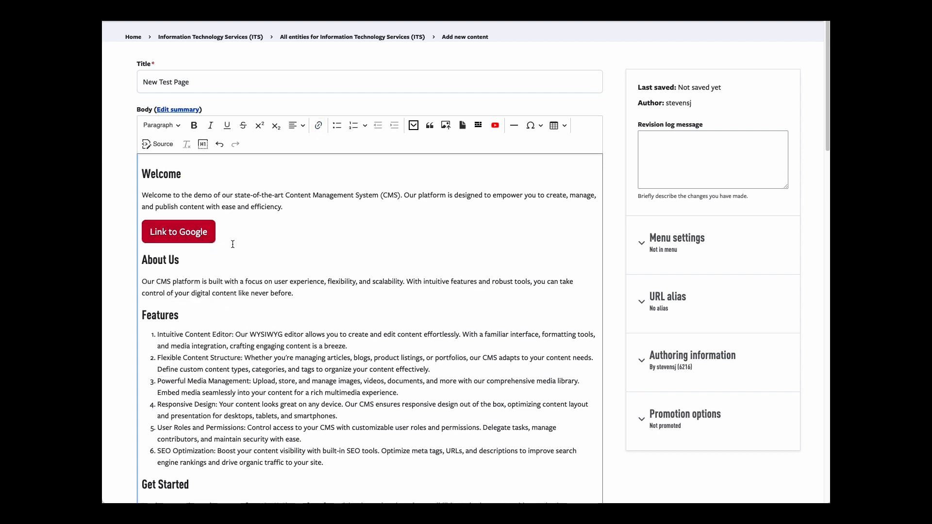
- Add blank space below the "Link to Google" button and start a three-column grid there
{"action": "left_click", "coordinate": [299, 204]}
{"action": "left_click", "coordinate": [262, 232]}
{"action": "key", "text": "Return"}
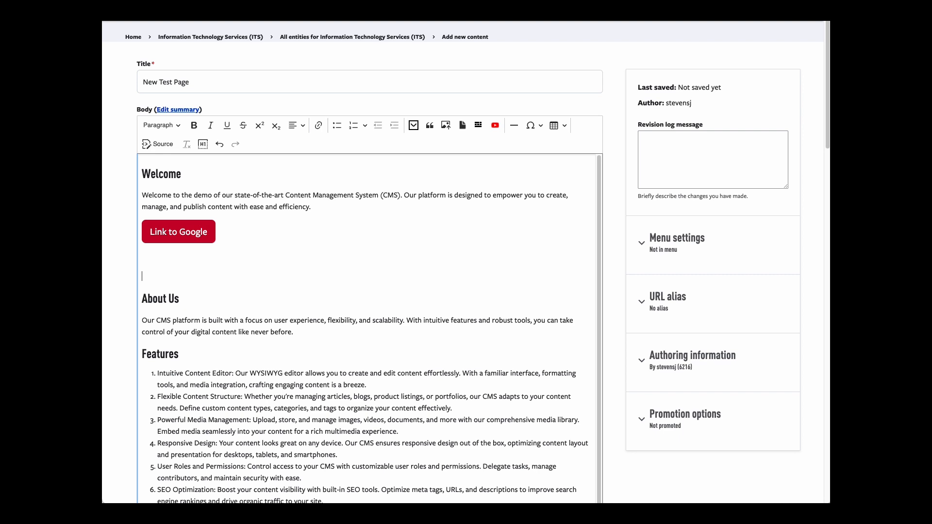
{"action": "left_click", "coordinate": [479, 127]}
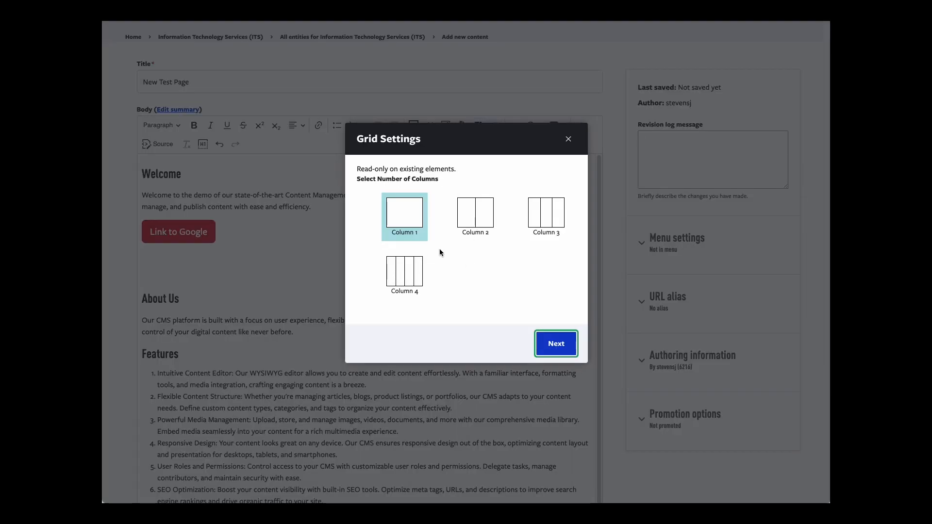
{"action": "left_click", "coordinate": [544, 214]}
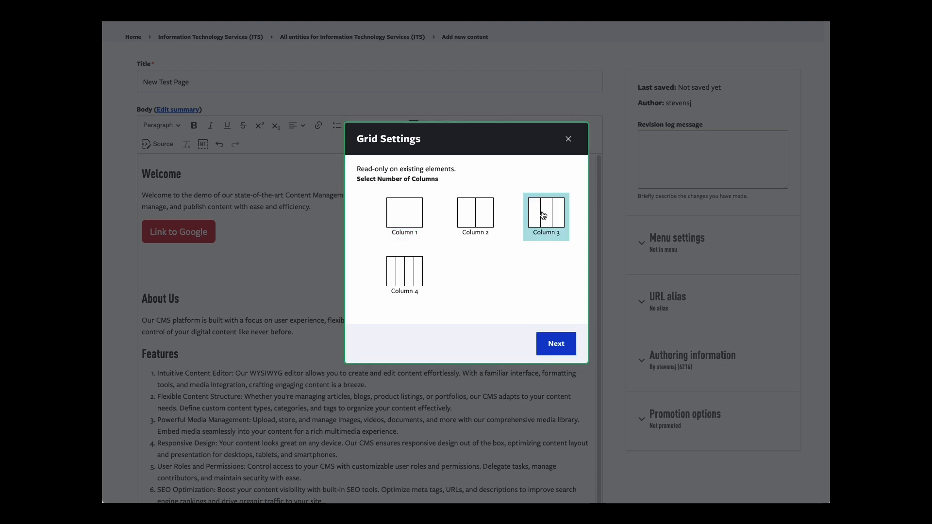
{"action": "left_click", "coordinate": [556, 344]}
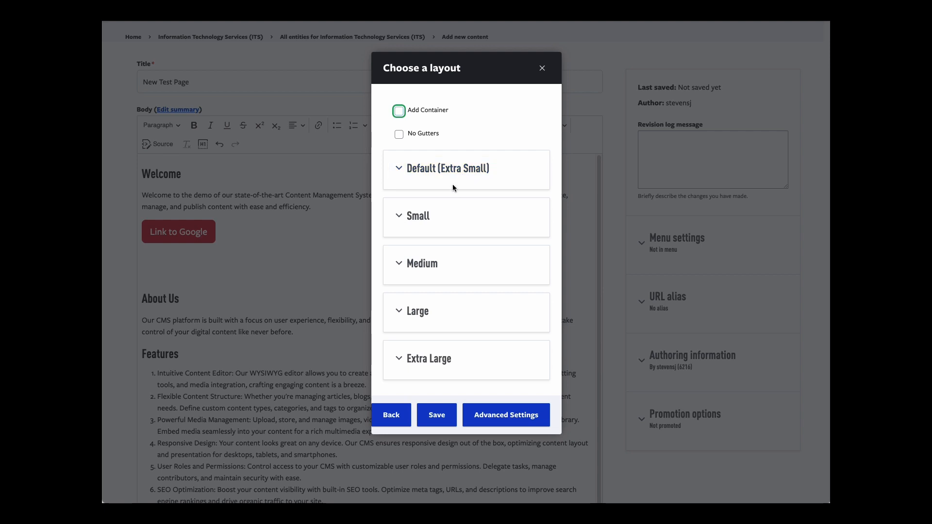
- Set the grid's Large and Medium layouts to Equal Width
{"action": "left_click", "coordinate": [425, 311]}
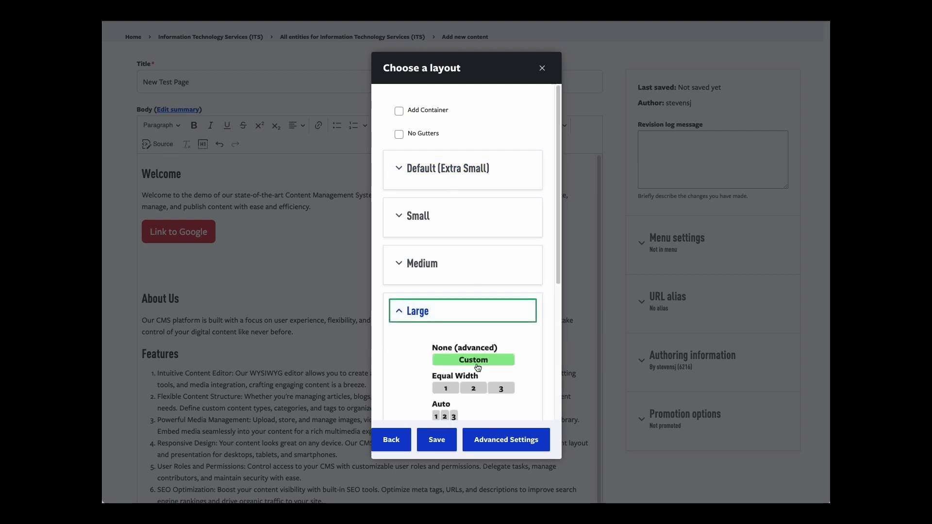
{"action": "scroll", "coordinate": [452, 374], "scroll_direction": "down", "scroll_amount": 1}
{"action": "left_click", "coordinate": [454, 376]}
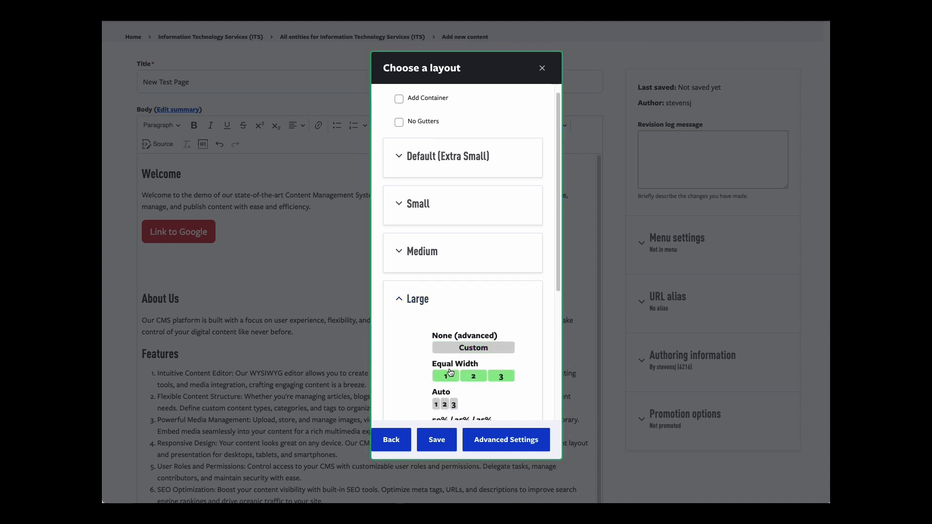
{"action": "left_click", "coordinate": [422, 252]}
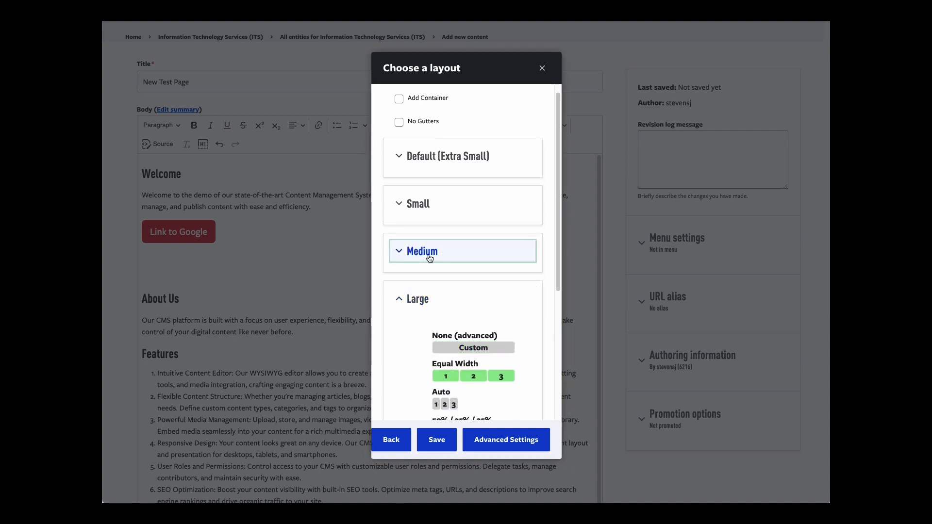
{"action": "left_click", "coordinate": [466, 329]}
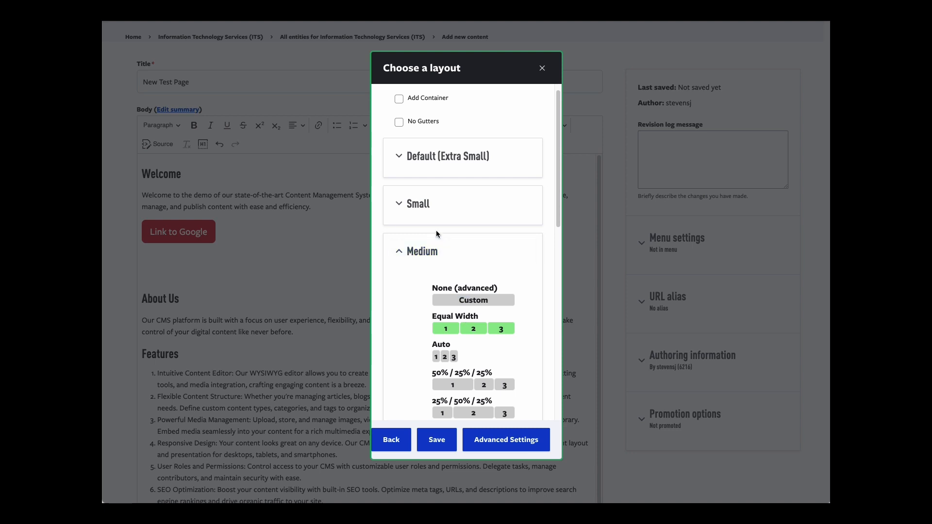
- Set the grid's Small and Default (Extra Small) layouts to Full Width and save the grid
{"action": "left_click", "coordinate": [426, 207]}
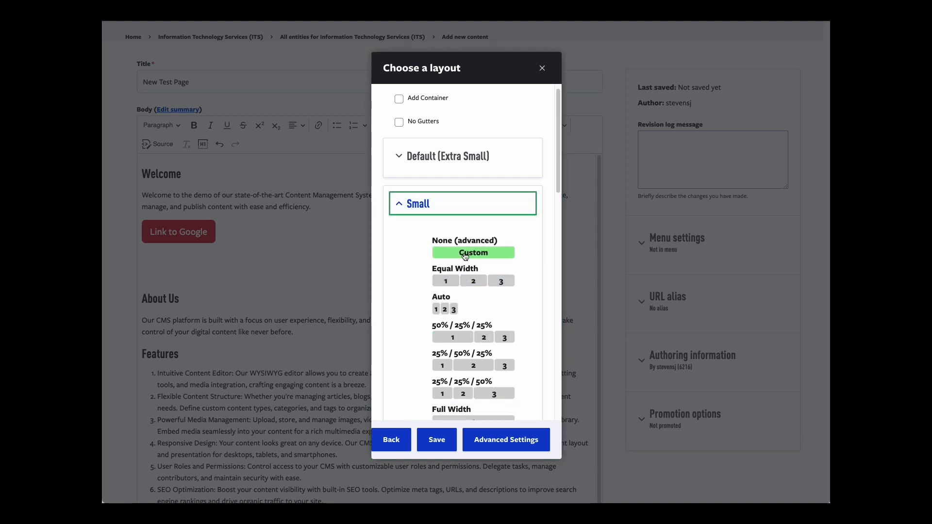
{"action": "scroll", "coordinate": [461, 311], "scroll_direction": "down", "scroll_amount": 3}
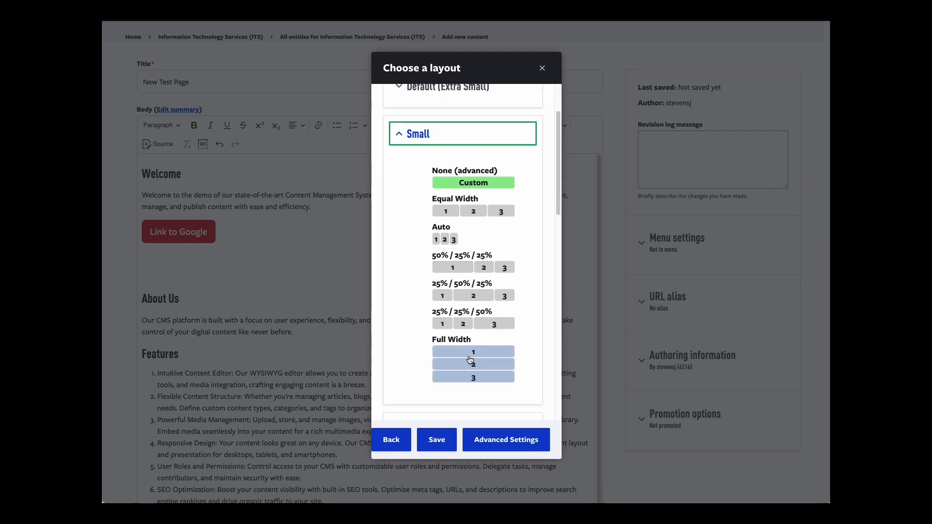
{"action": "left_click", "coordinate": [468, 353]}
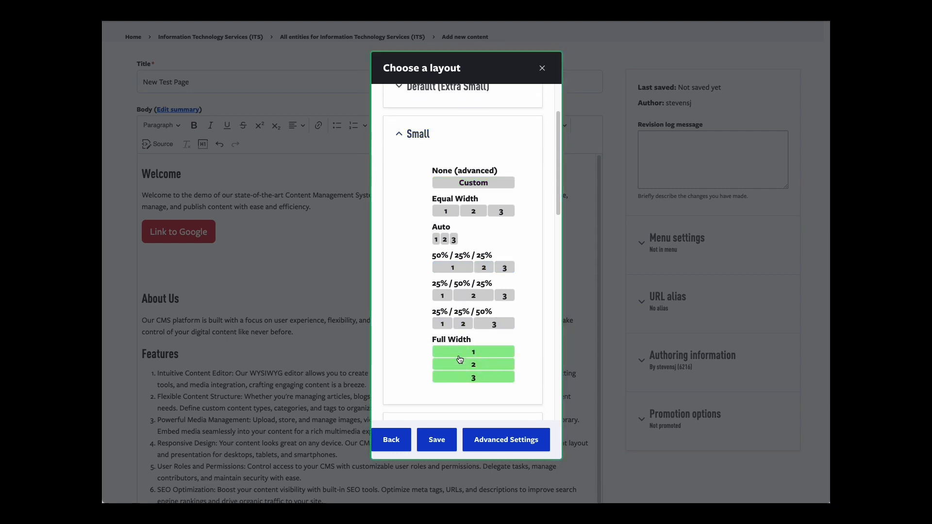
{"action": "scroll", "coordinate": [418, 140], "scroll_direction": "up", "scroll_amount": 1}
{"action": "left_click", "coordinate": [437, 97]}
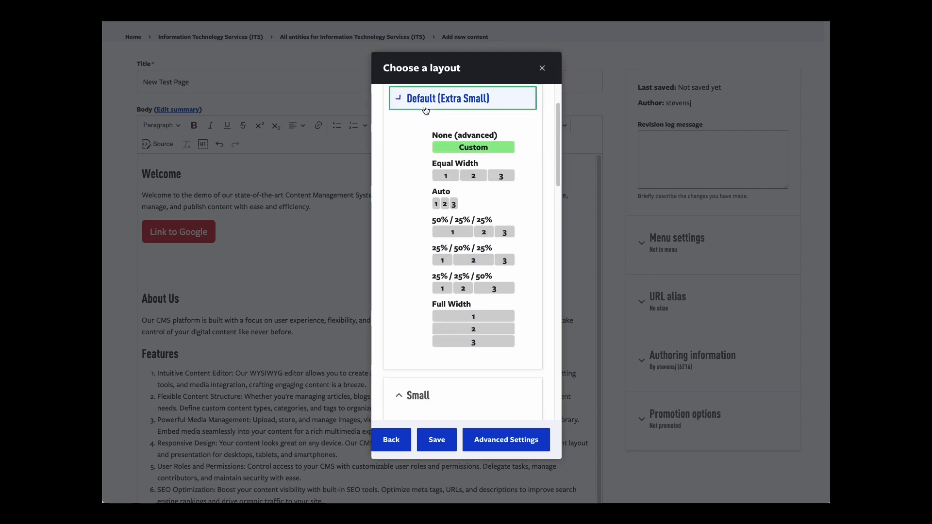
{"action": "left_click", "coordinate": [458, 321]}
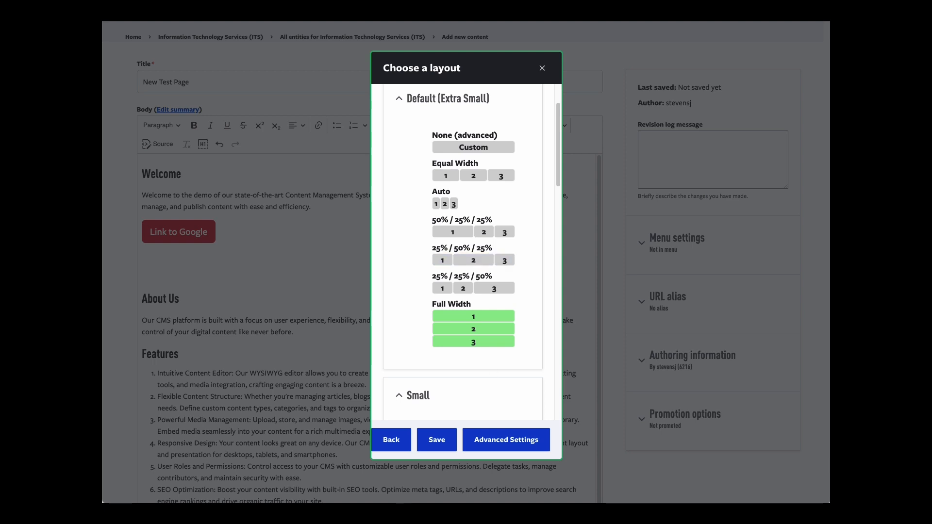
{"action": "left_click", "coordinate": [439, 442]}
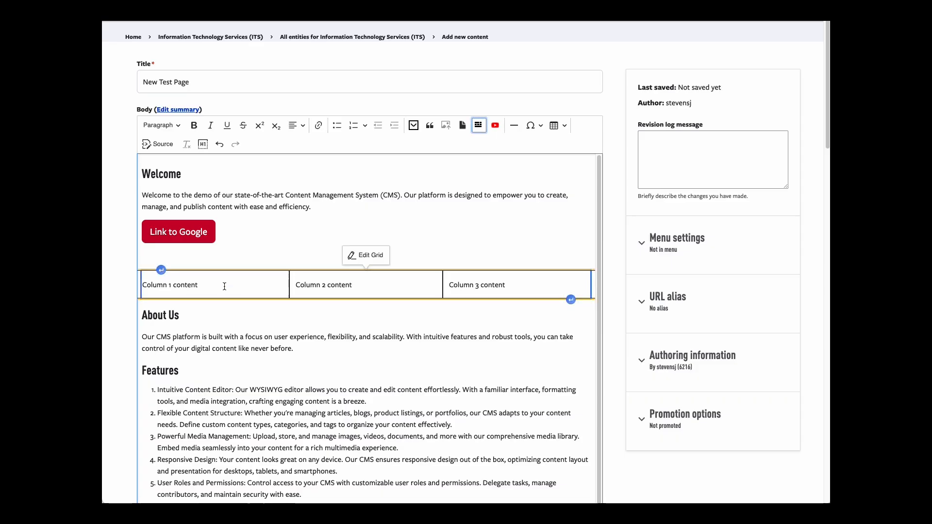
- Append "add more content here" to the first grid column's text and add an empty line below it
{"action": "left_click_drag", "start_coordinate": [198, 286], "coordinate": [142, 285]}
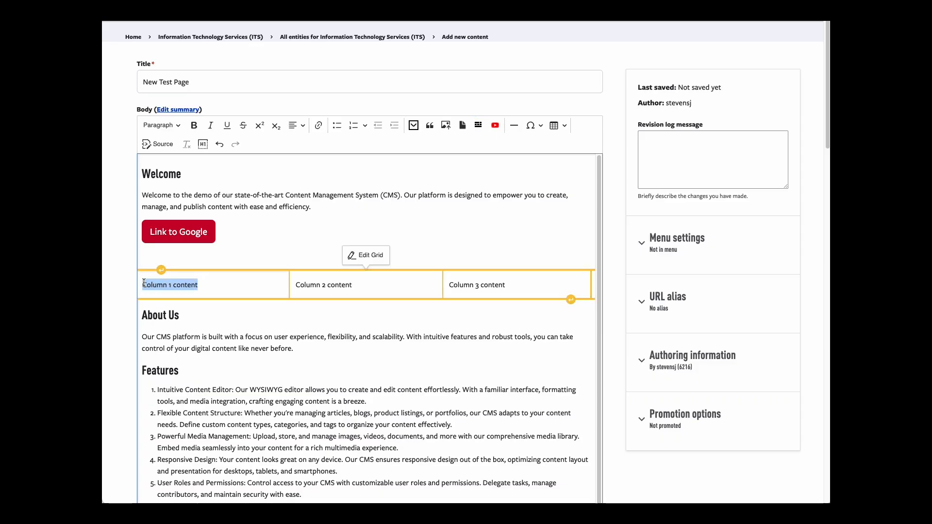
{"action": "left_click", "coordinate": [216, 282]}
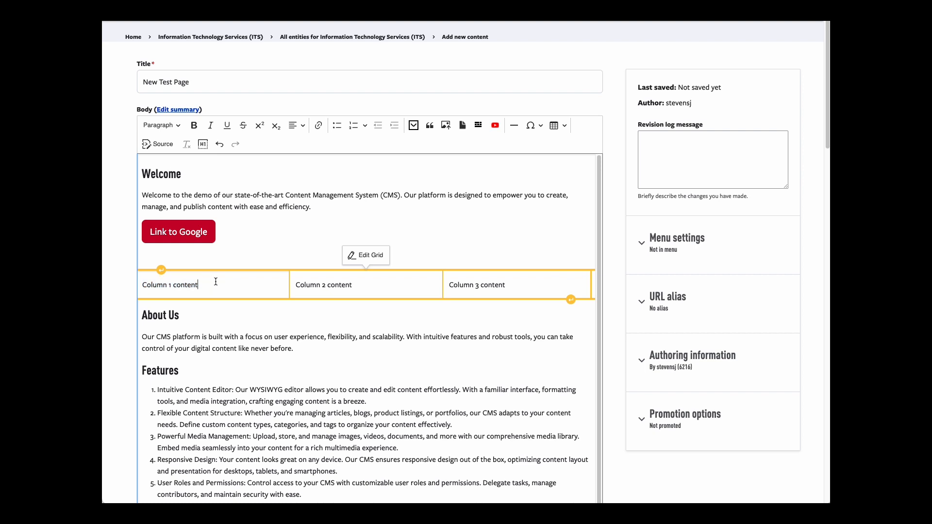
{"action": "left_click", "coordinate": [529, 283]}
{"action": "left_click", "coordinate": [221, 287]}
{"action": "type", "text": "add mo"}
{"action": "type", "text": "re content here"}
{"action": "key", "text": "Return"}
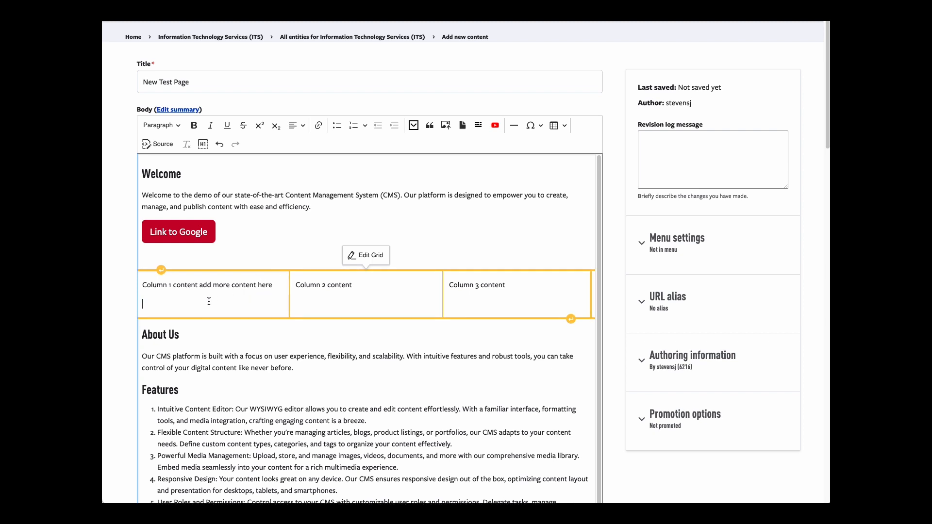
- Move the "Link to Google" button into the first grid column, beneath its text
{"action": "left_click", "coordinate": [199, 234]}
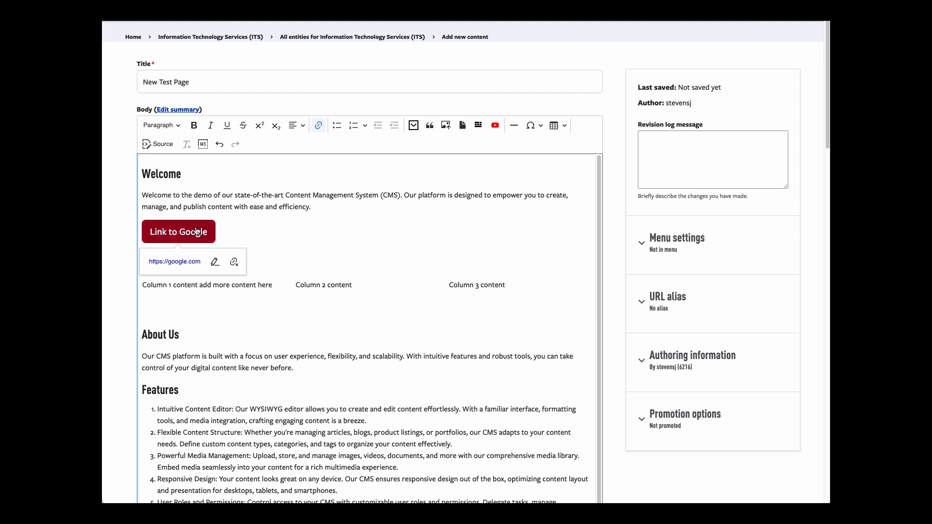
{"action": "triple_click", "coordinate": [194, 233]}
{"action": "left_click_drag", "start_coordinate": [189, 235], "coordinate": [192, 297]}
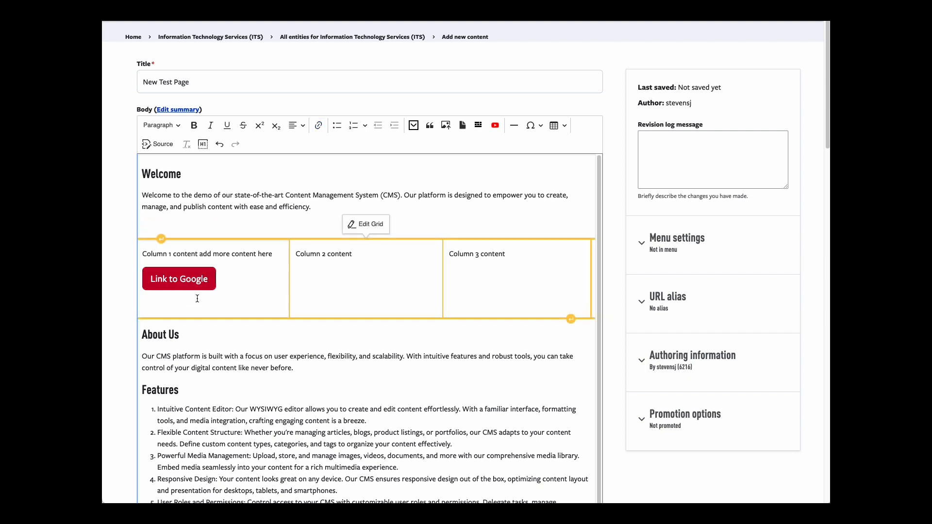
- Check how the three-column grid reflows at narrower page widths by opening, resizing and closing the browser's developer tools
{"action": "left_click", "coordinate": [326, 279]}
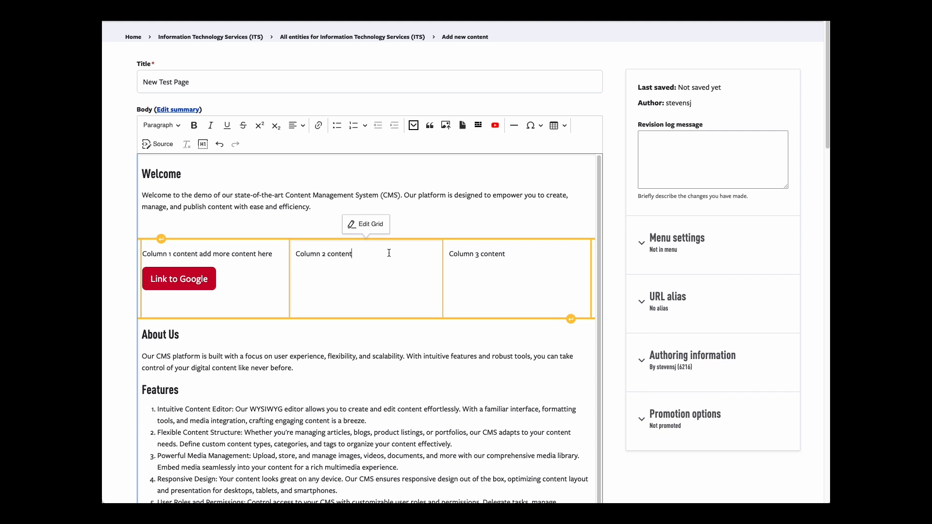
{"action": "left_click", "coordinate": [516, 257]}
{"action": "left_click", "coordinate": [532, 241]}
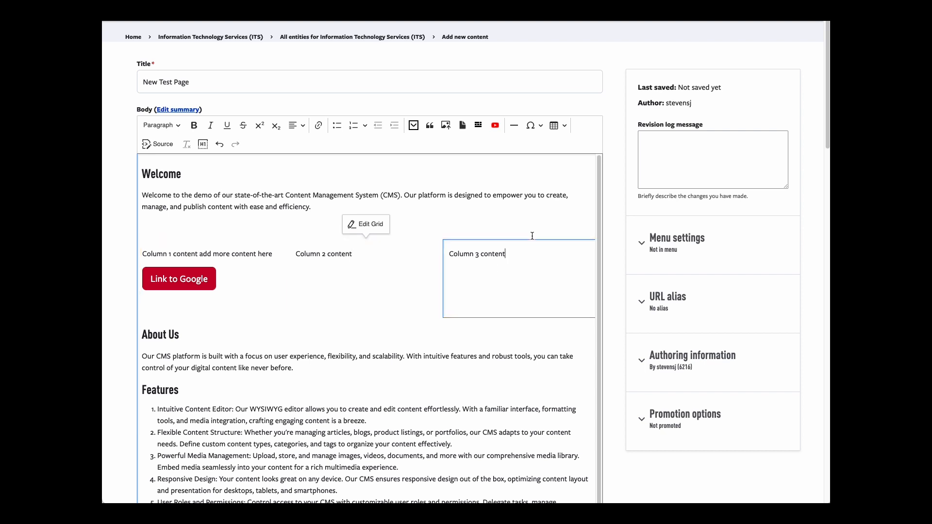
{"action": "key", "text": "super+alt+i"}
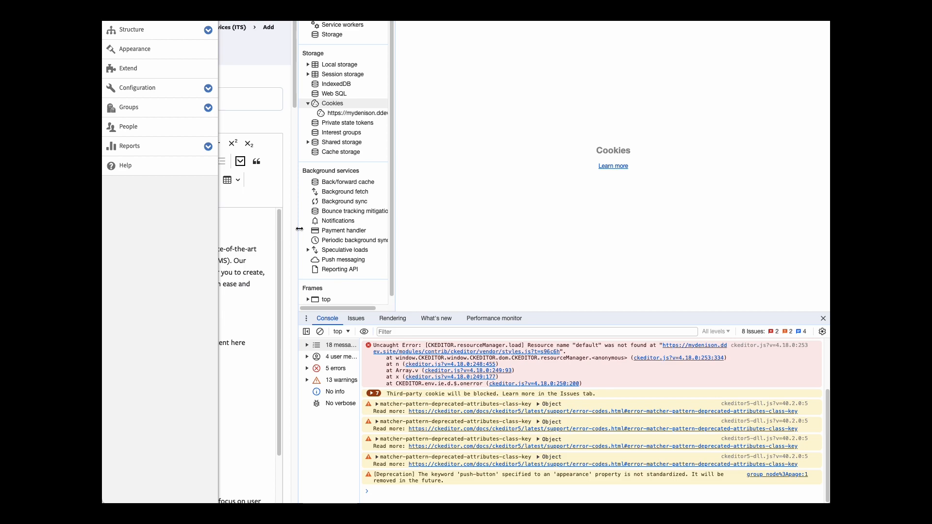
{"action": "left_click_drag", "start_coordinate": [303, 228], "coordinate": [430, 227]}
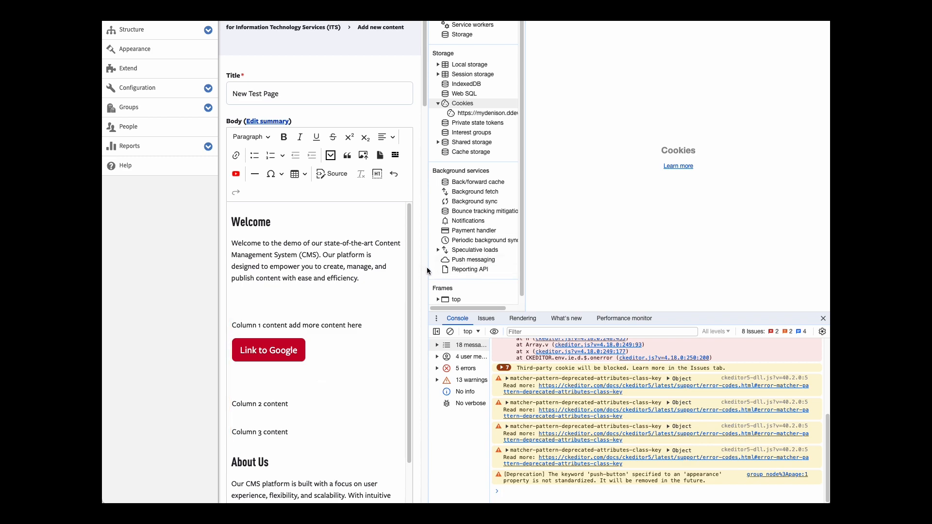
{"action": "left_click_drag", "start_coordinate": [429, 268], "coordinate": [696, 269]}
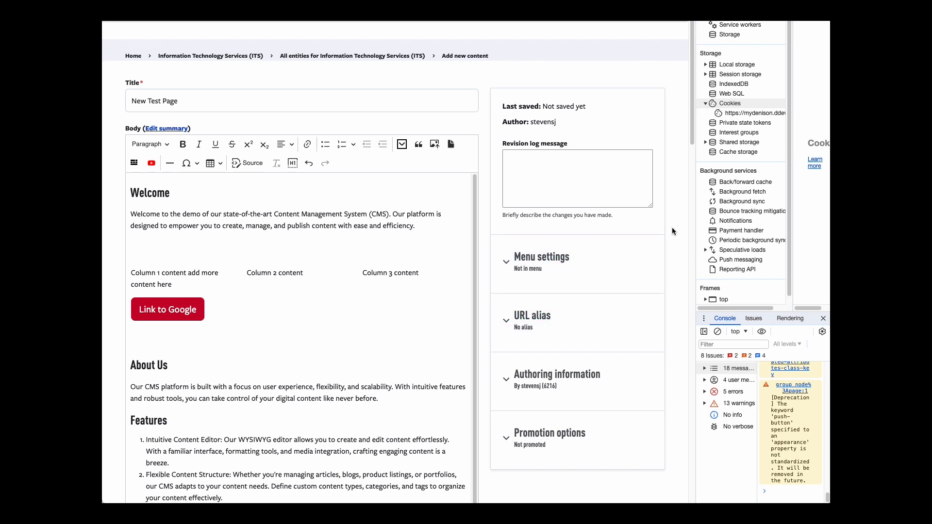
{"action": "left_click_drag", "start_coordinate": [641, 232], "coordinate": [620, 232]}
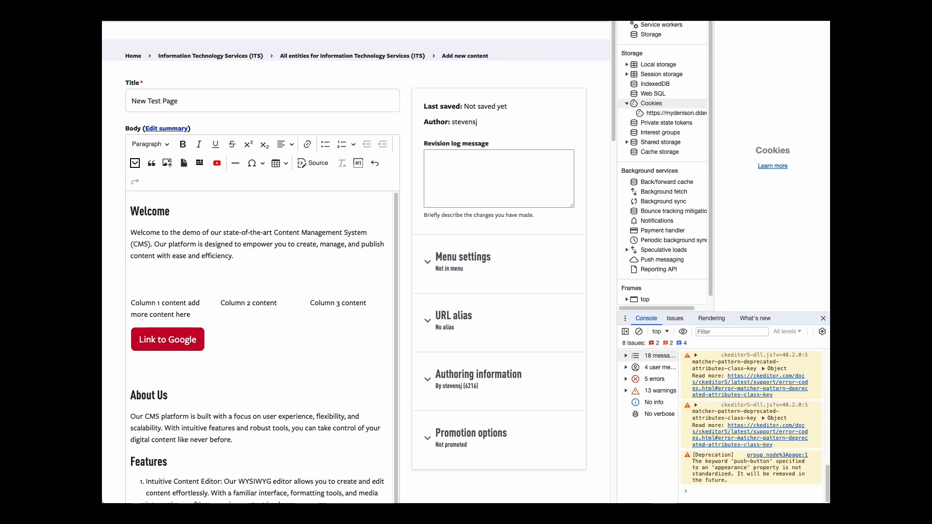
{"action": "key", "text": "alt+super+i"}
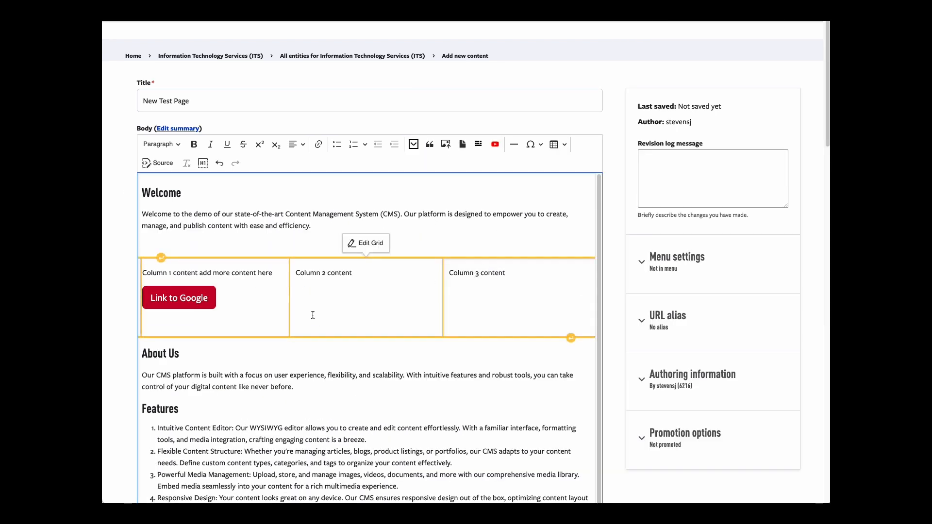
- Add two empty lines between the three-column grid and the "About Us" heading
{"action": "left_click", "coordinate": [356, 290]}
{"action": "left_click", "coordinate": [535, 280]}
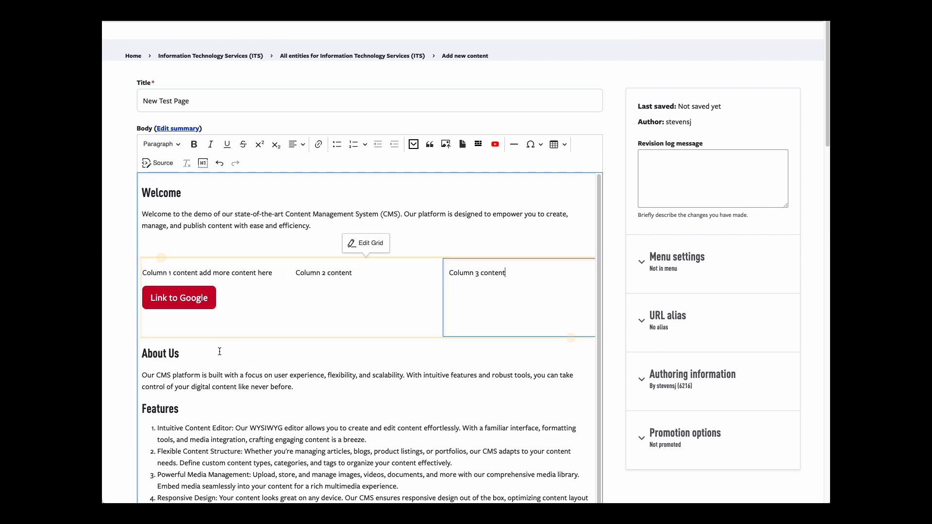
{"action": "left_click", "coordinate": [144, 353]}
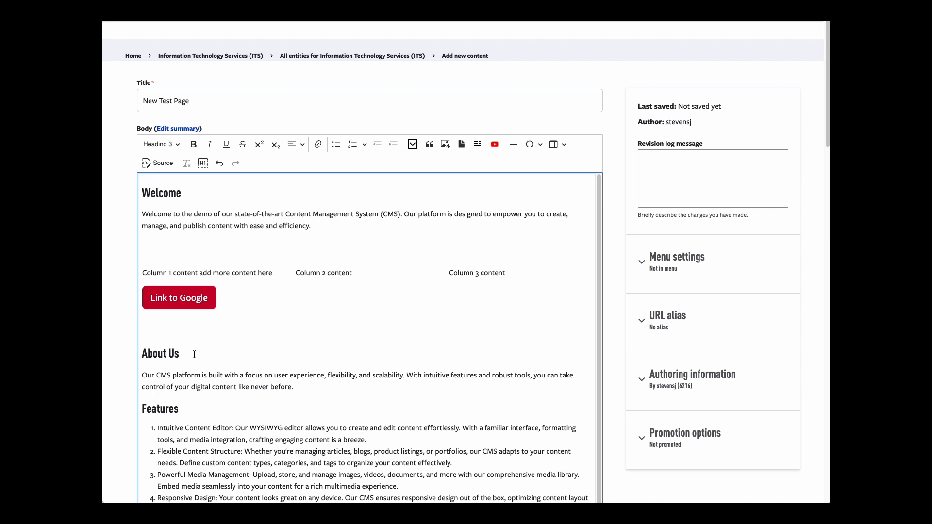
{"action": "key", "text": "Return"}
{"action": "key", "text": "Return"}
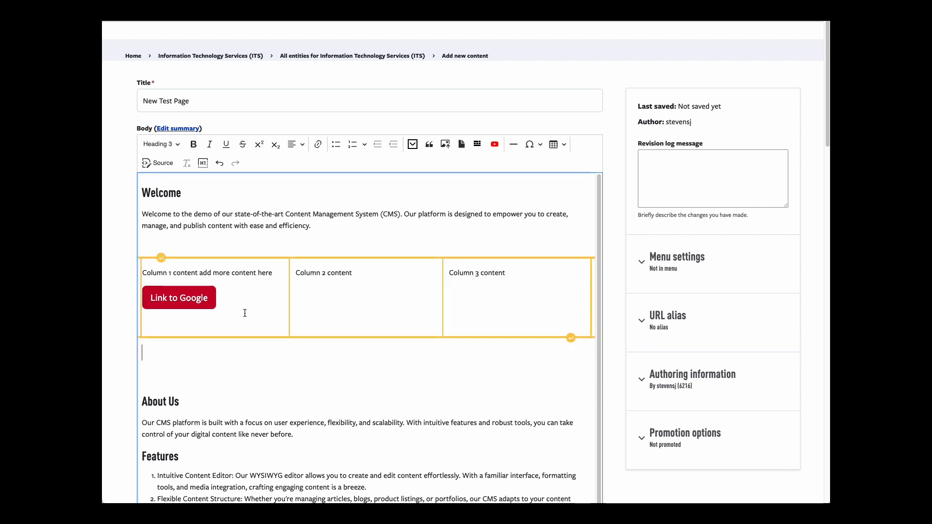
- Embed the YouTube video youtube.com/watch?v=B2KHqmVfZSs on a new line below the Welcome paragraph
{"action": "left_click", "coordinate": [318, 225]}
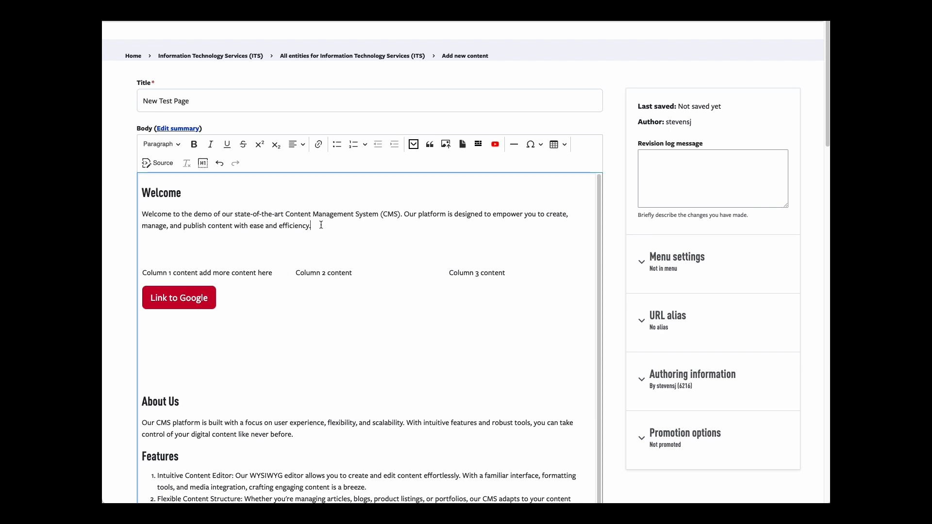
{"action": "key", "text": "Return"}
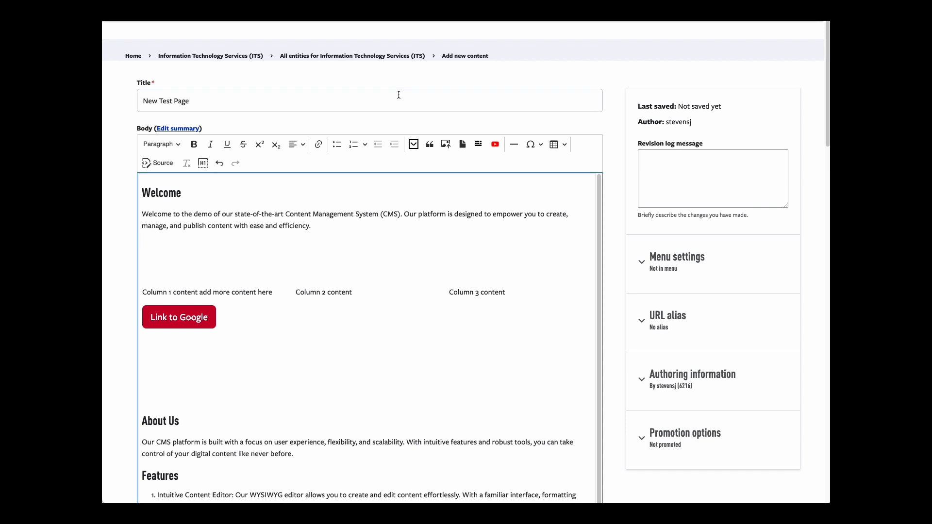
{"action": "left_click", "coordinate": [496, 145]}
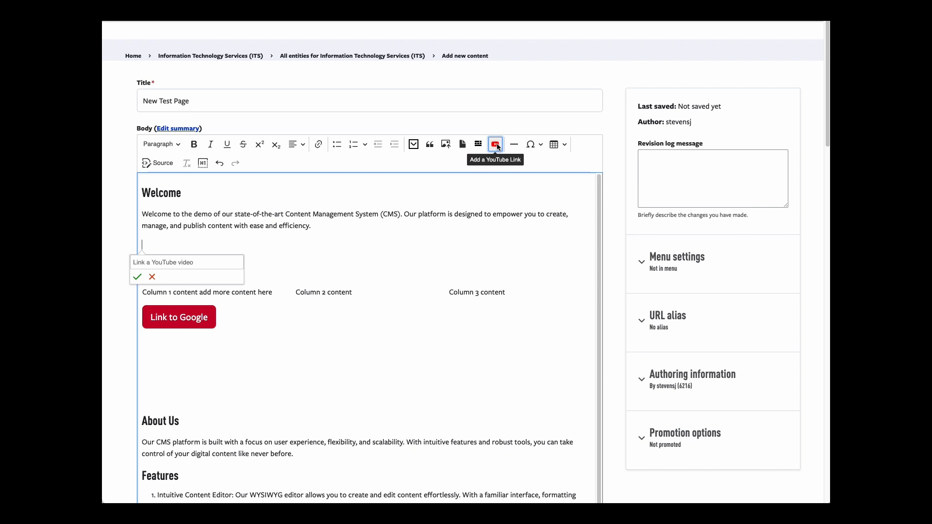
{"action": "left_click", "coordinate": [188, 264]}
{"action": "key", "text": "ctrl+v"}
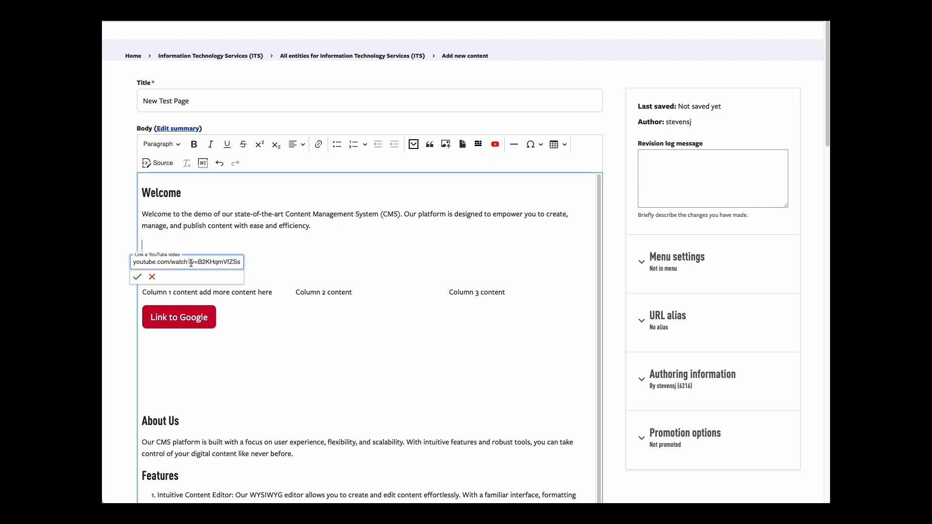
{"action": "left_click", "coordinate": [137, 277]}
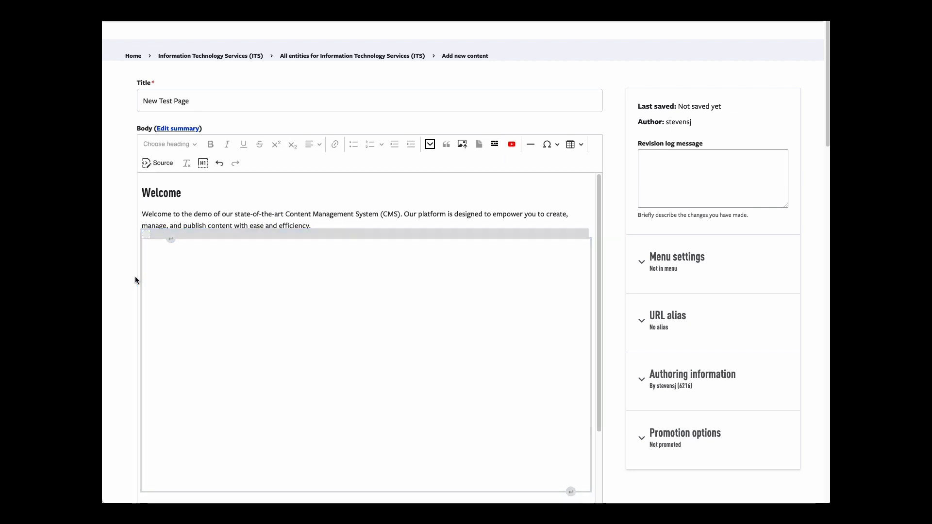
- Review the embedded video's aspect ratio and fullscreen options without changing them
{"action": "scroll", "coordinate": [290, 299], "scroll_direction": "down", "scroll_amount": 1}
{"action": "left_click", "coordinate": [290, 299]}
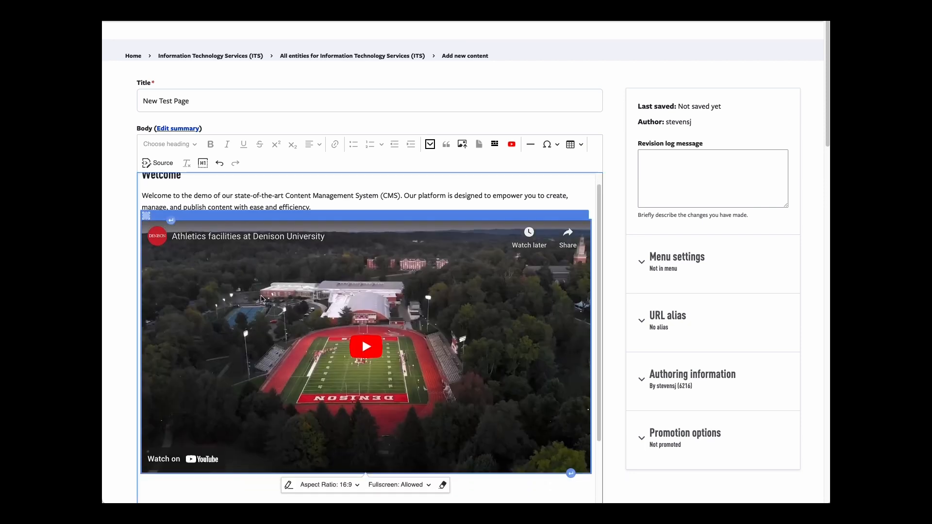
{"action": "scroll", "coordinate": [362, 331], "scroll_direction": "down", "scroll_amount": 1}
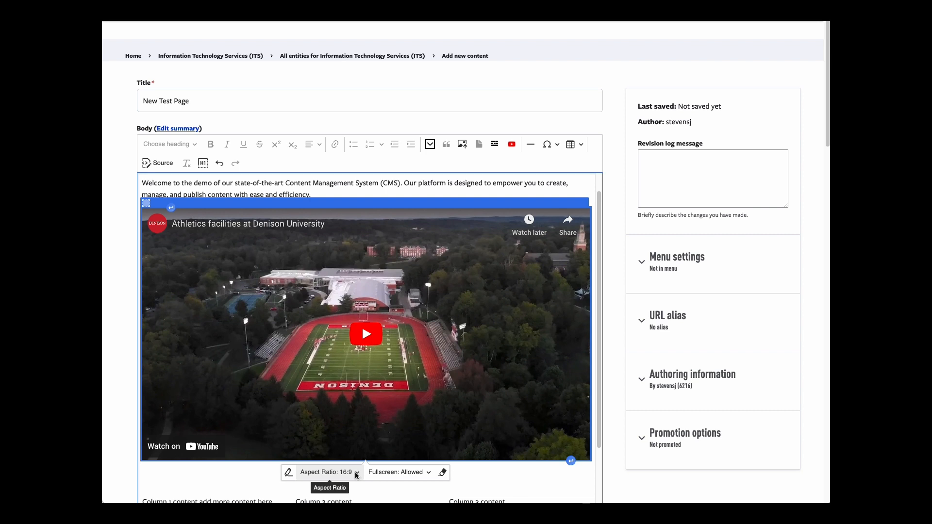
{"action": "left_click", "coordinate": [357, 473]}
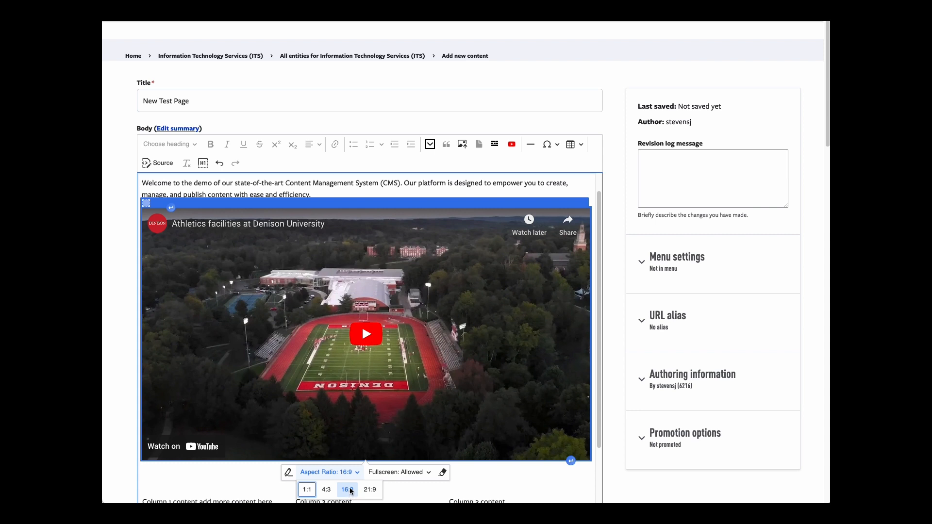
{"action": "left_click", "coordinate": [398, 474]}
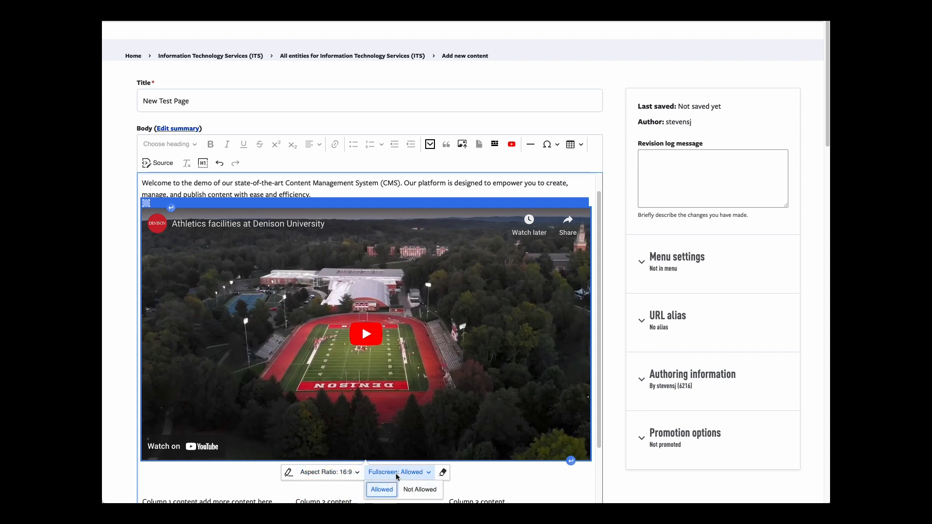
{"action": "left_click", "coordinate": [397, 475]}
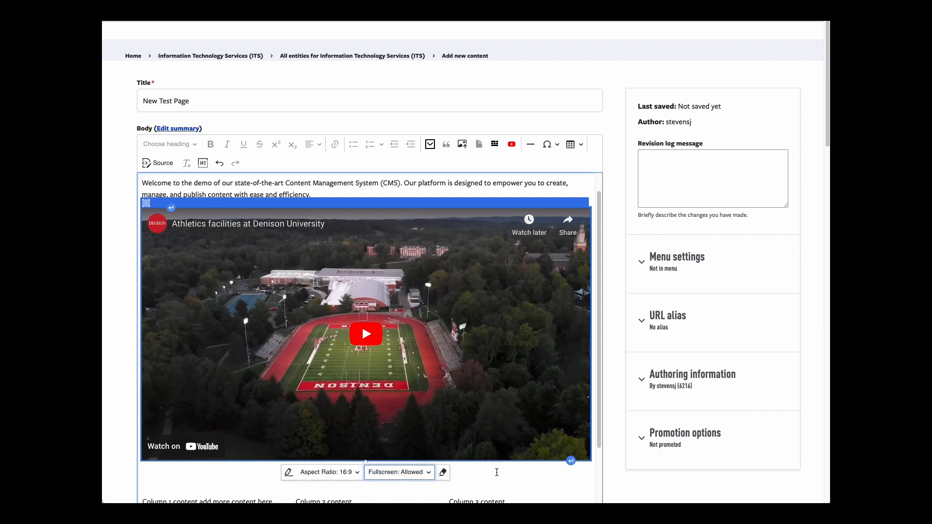
{"action": "left_click", "coordinate": [496, 472]}
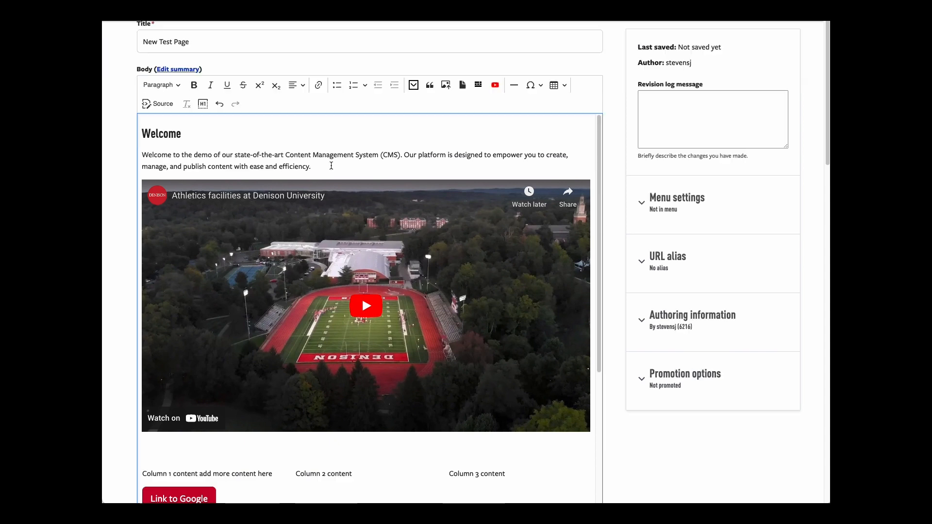
- Save the new test page
{"action": "left_click", "coordinate": [331, 166]}
{"action": "scroll", "coordinate": [334, 221], "scroll_direction": "down", "scroll_amount": 8}
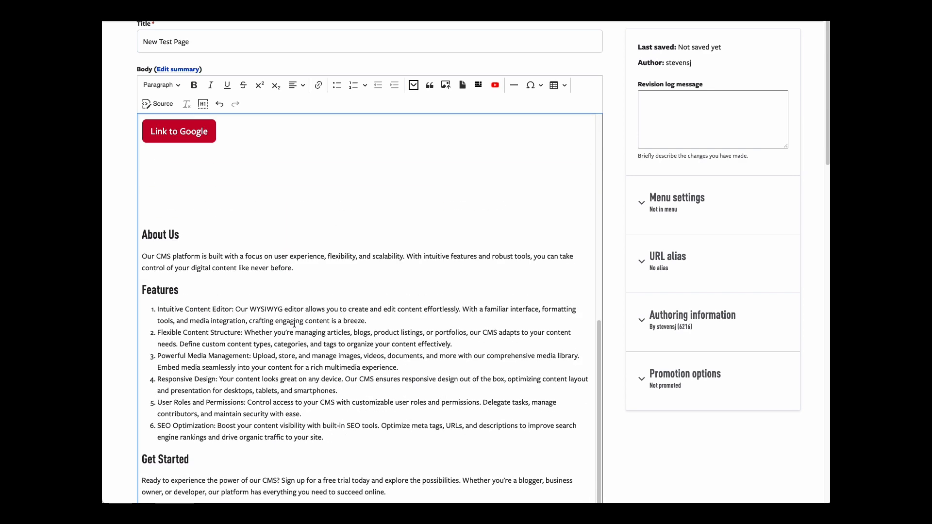
{"action": "scroll", "coordinate": [294, 324], "scroll_direction": "down", "scroll_amount": 20}
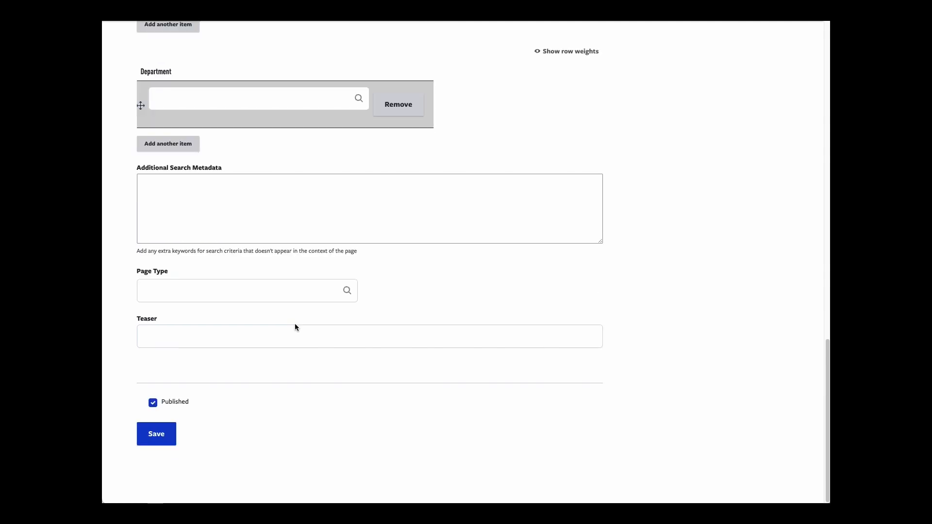
{"action": "left_click", "coordinate": [163, 439]}
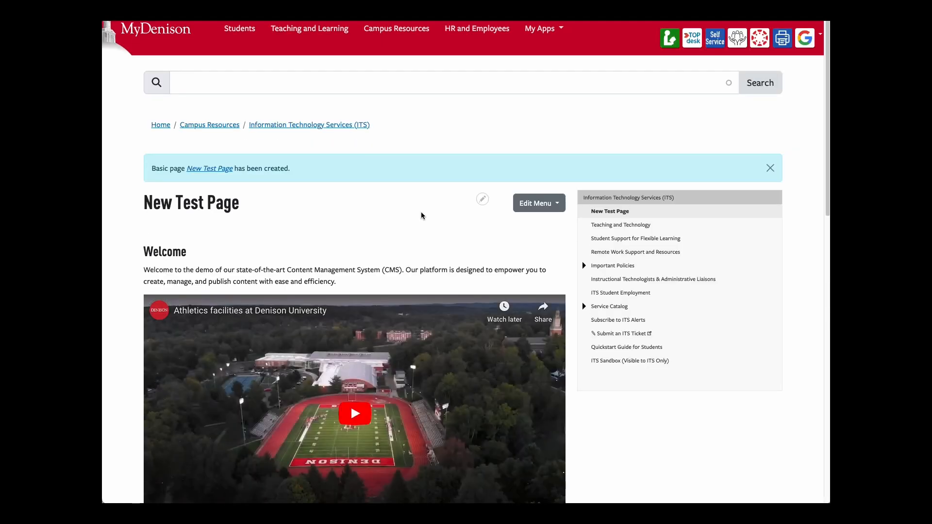
- Review the saved page's video and grid, and narrow the browser window to check the responsive layout
{"action": "scroll", "coordinate": [382, 271], "scroll_direction": "down", "scroll_amount": 3}
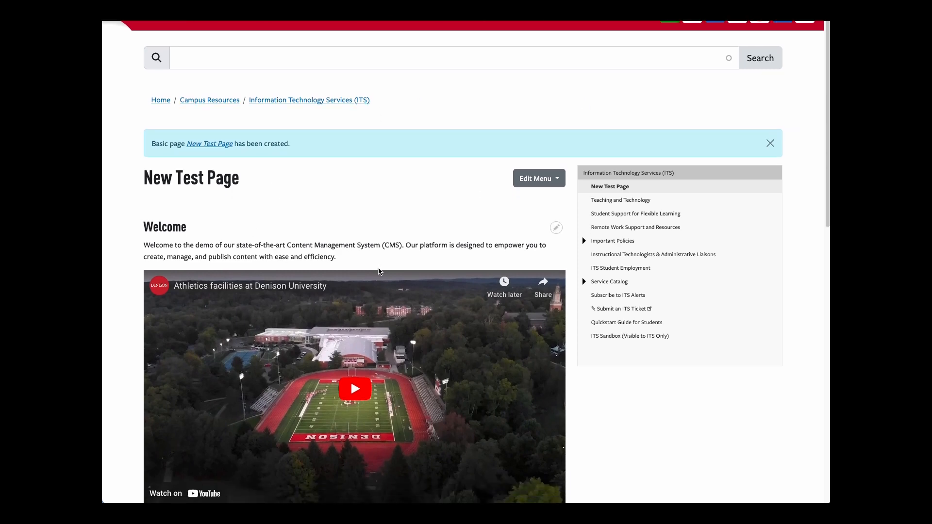
{"action": "scroll", "coordinate": [382, 272], "scroll_direction": "down", "scroll_amount": 2}
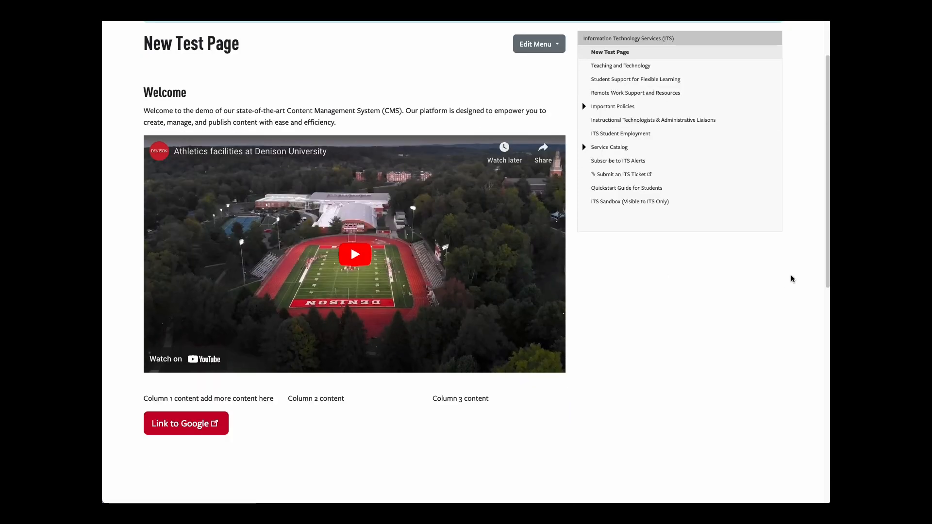
{"action": "left_click_drag", "start_coordinate": [827, 274], "coordinate": [394, 272]}
{"action": "scroll", "coordinate": [380, 280], "scroll_direction": "up", "scroll_amount": 3}
{"action": "scroll", "coordinate": [320, 292], "scroll_direction": "down", "scroll_amount": 3}
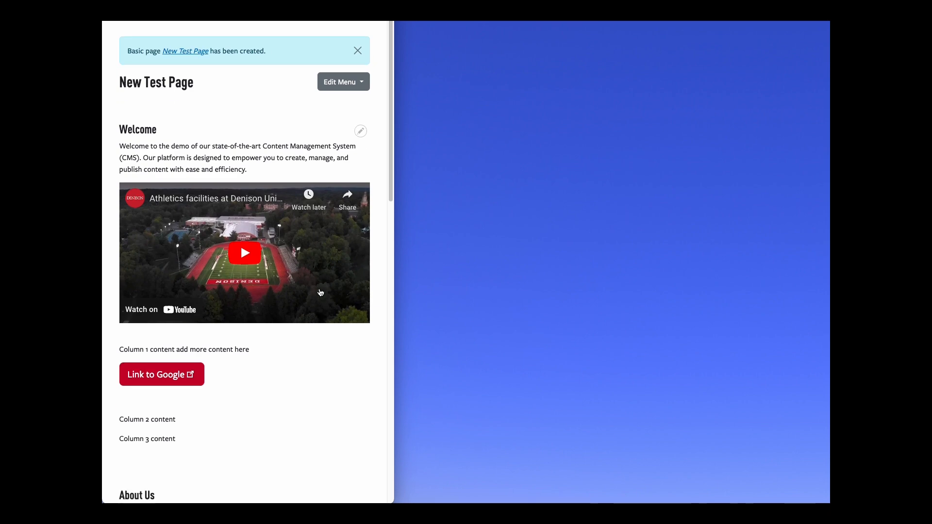
{"action": "scroll", "coordinate": [320, 293], "scroll_direction": "down", "scroll_amount": 1}
{"action": "scroll", "coordinate": [319, 290], "scroll_direction": "up", "scroll_amount": 2}
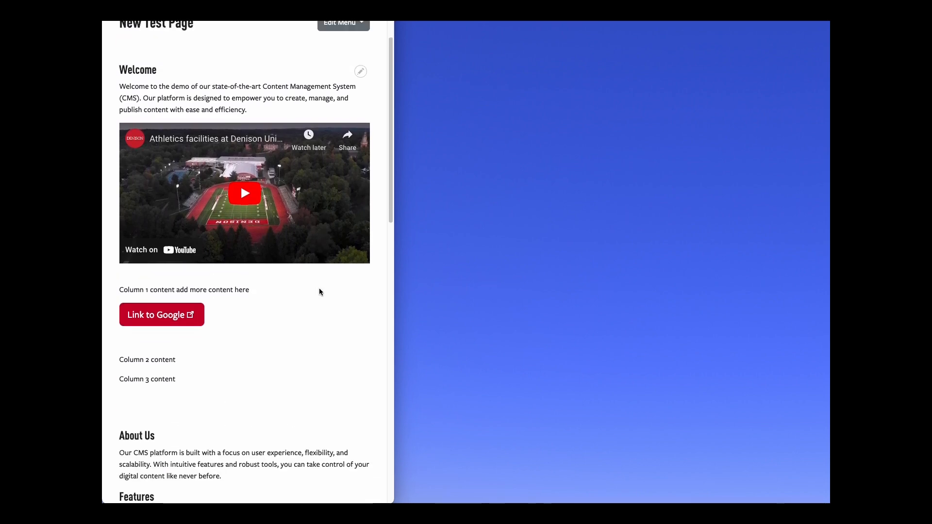